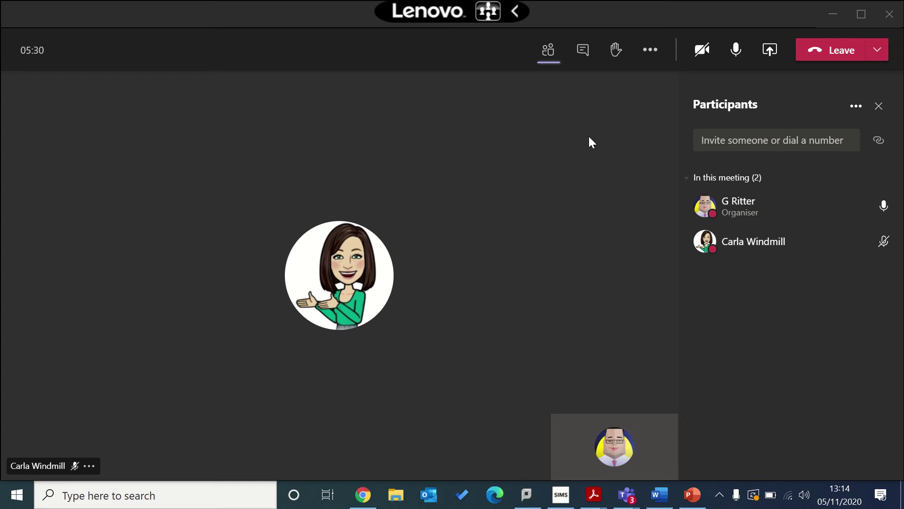
# Share Microsoft Whiteboard in the meeting in Present Whiteboard mode, so that only the presenter can edit.
pyautogui.click(770, 52)
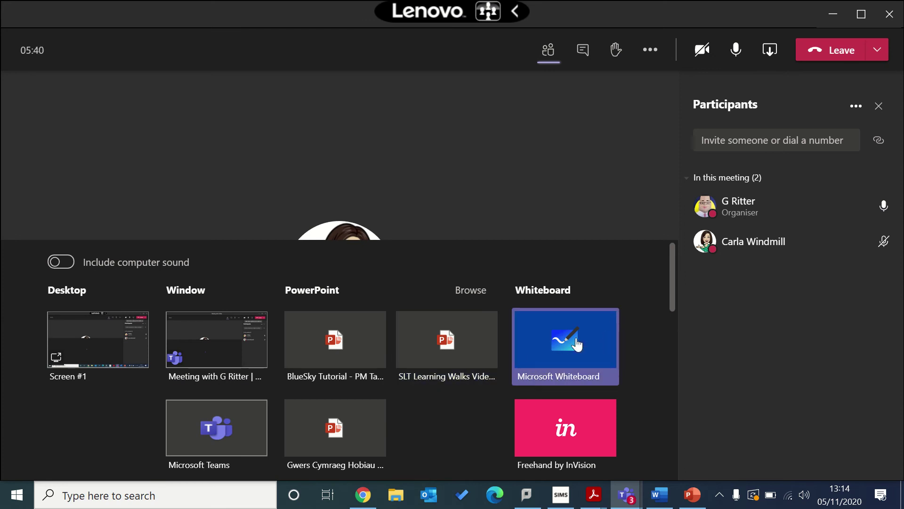
pyautogui.click(577, 346)
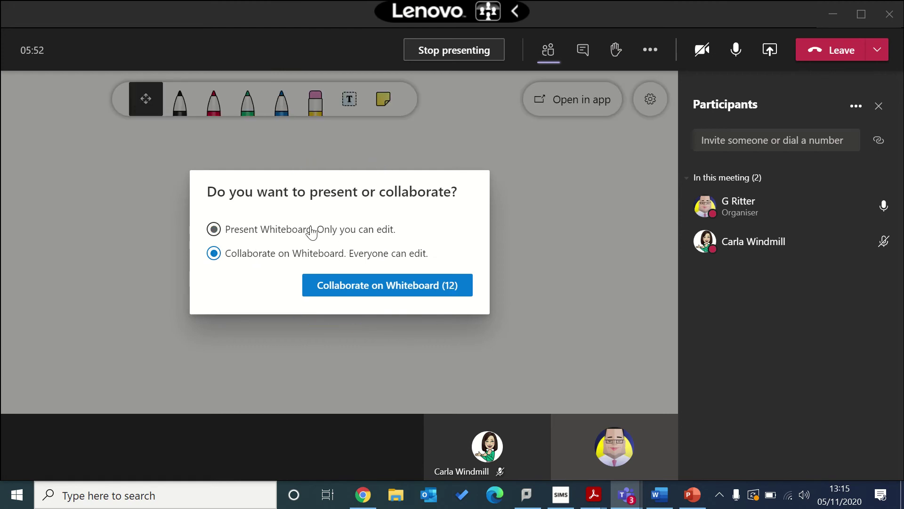
pyautogui.click(279, 232)
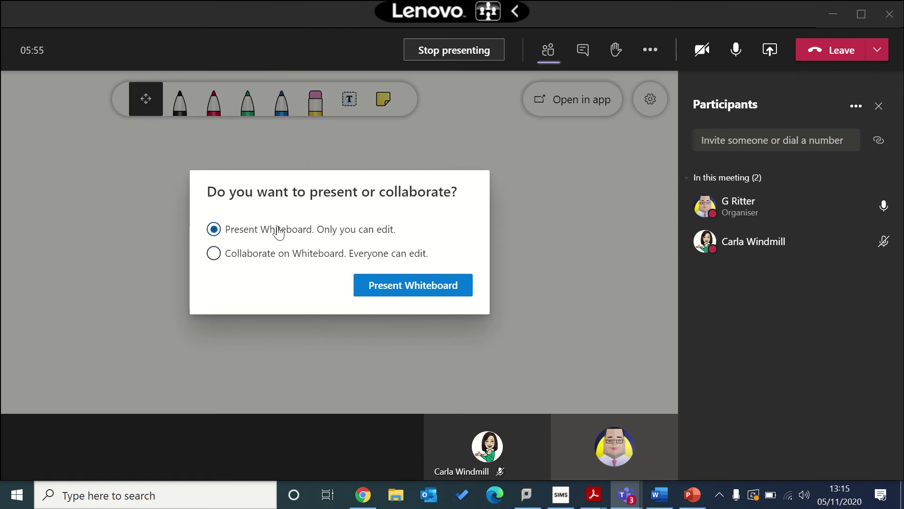
pyautogui.click(375, 285)
# Draw several freehand strokes across the whiteboard with the red pen and insert an empty text box.
pyautogui.click(214, 101)
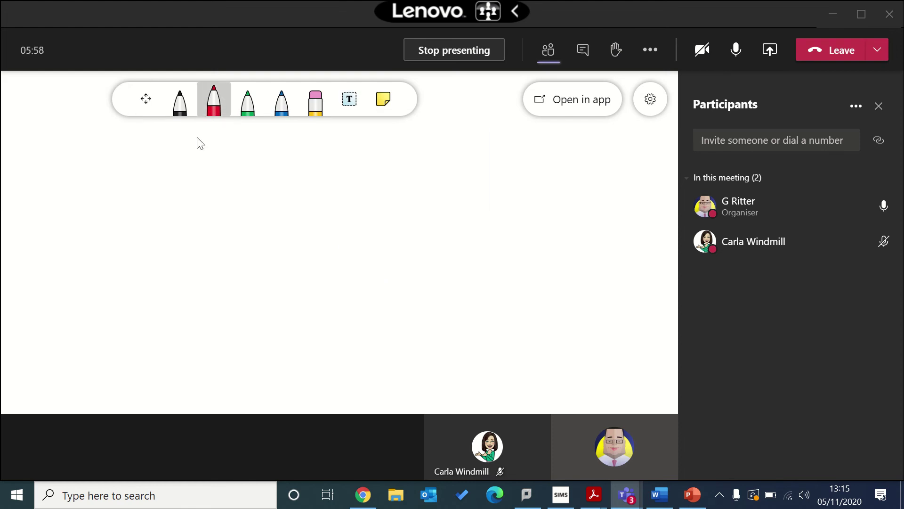
pyautogui.click(119, 218)
pyautogui.moveTo(119, 217); pyautogui.dragTo(278, 230)
pyautogui.moveTo(207, 251)
pyautogui.mouseDown()
pyautogui.moveTo(230, 311)
pyautogui.moveTo(347, 238)
pyautogui.moveTo(446, 284)
pyautogui.mouseUp()
pyautogui.moveTo(419, 310); pyautogui.dragTo(453, 266)
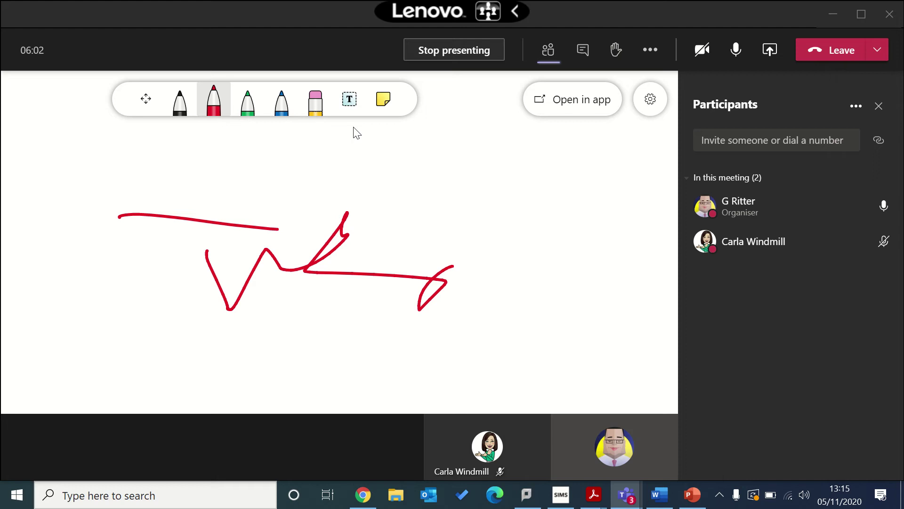
pyautogui.click(350, 101)
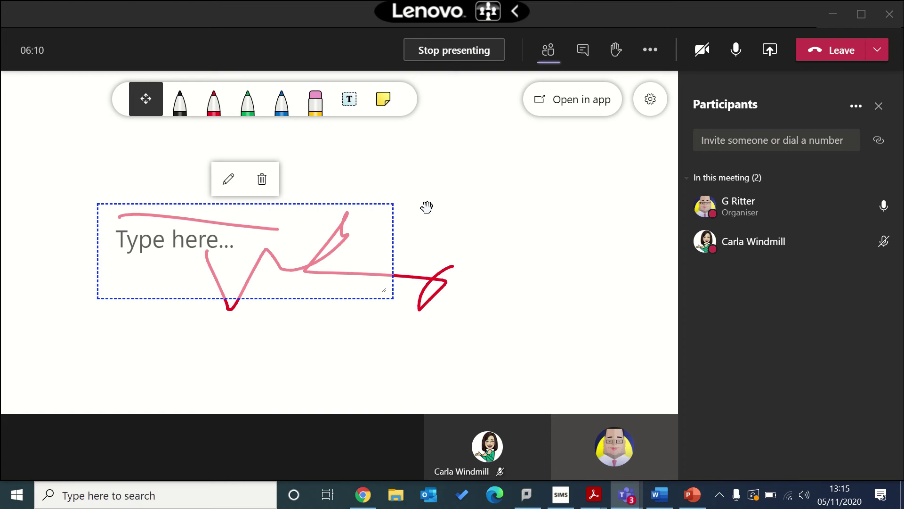
# Switch the shared content from the whiteboard to the whole desktop, Screen #1.
pyautogui.click(770, 51)
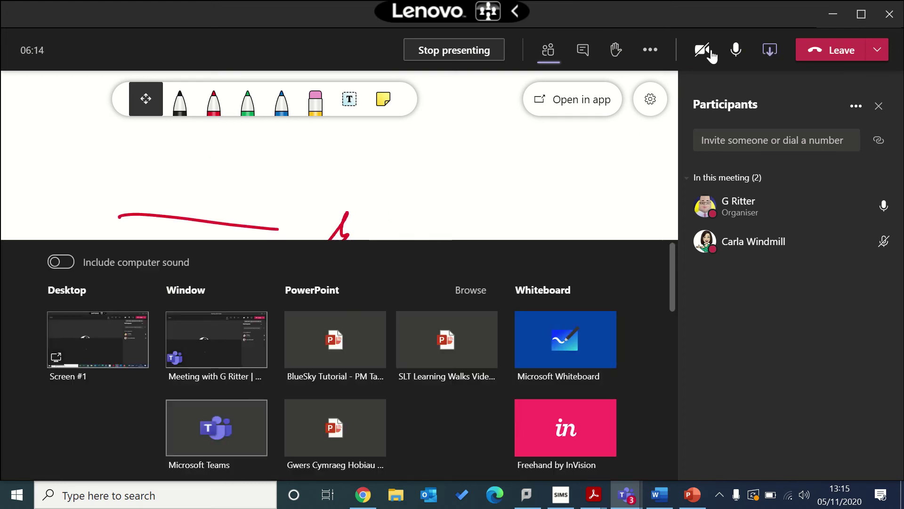
pyautogui.click(108, 332)
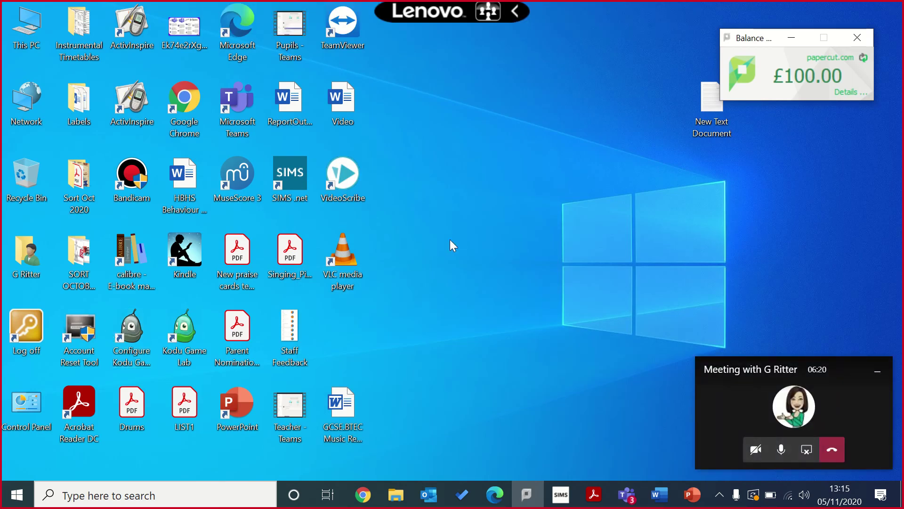
# Open the GCSE.BTEC Music Research Project document from the desktop, look through it for the audience and minimise it.
pyautogui.doubleClick(341, 401)
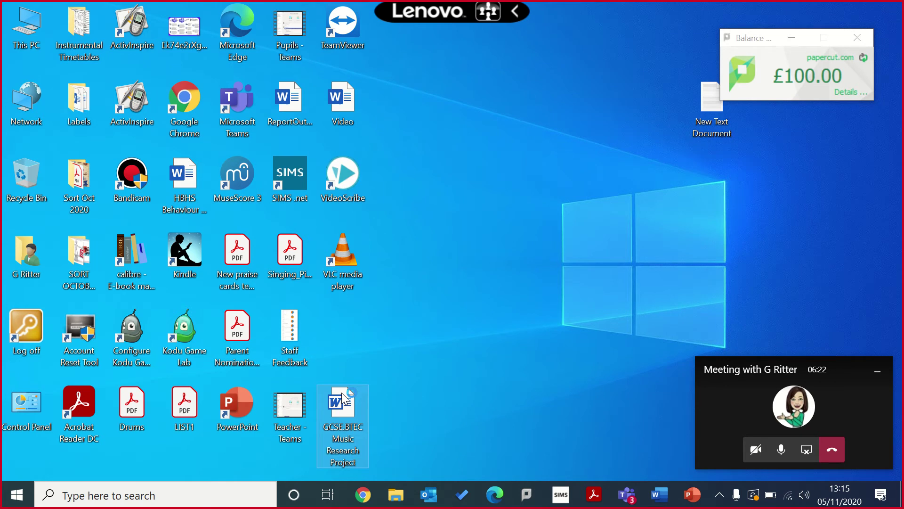
pyautogui.scroll(-7, 343, 392)
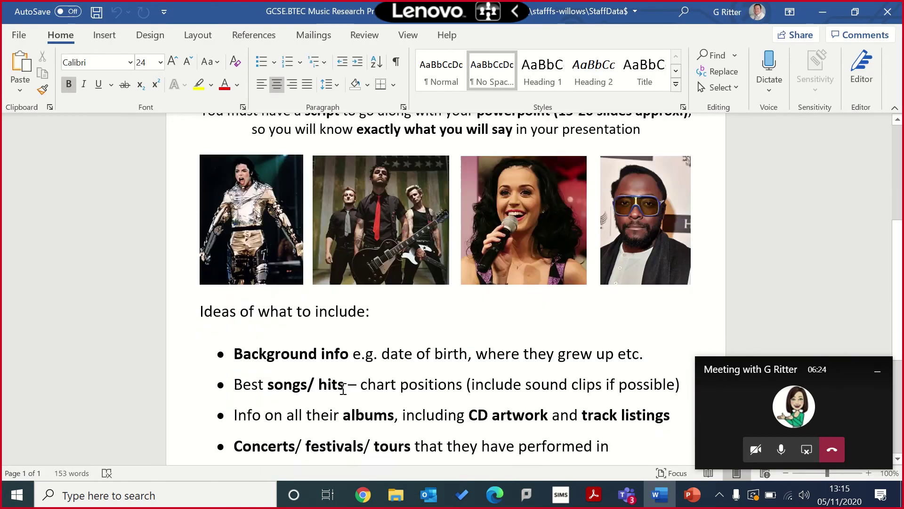
pyautogui.scroll(7, 344, 389)
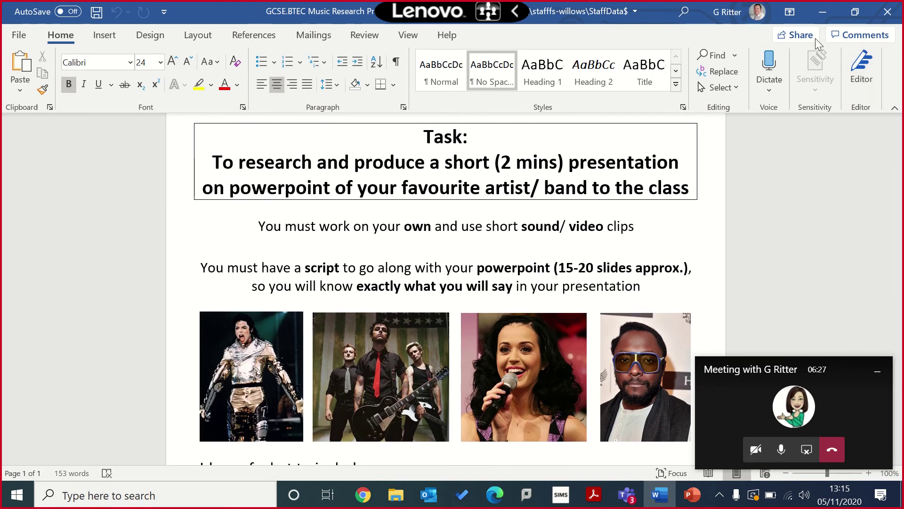
pyautogui.click(828, 13)
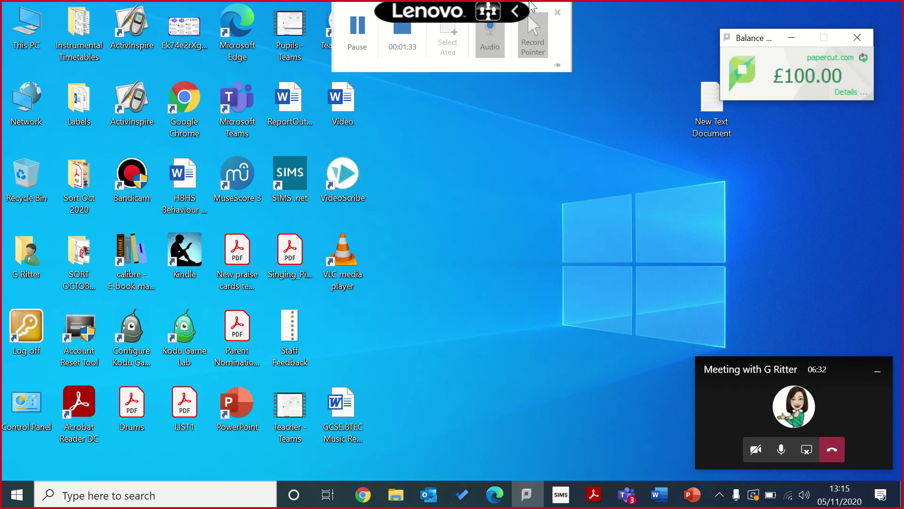
# Toggle the sharing of system audio on and off, and stop presenting the screen.
pyautogui.moveTo(574, 12)
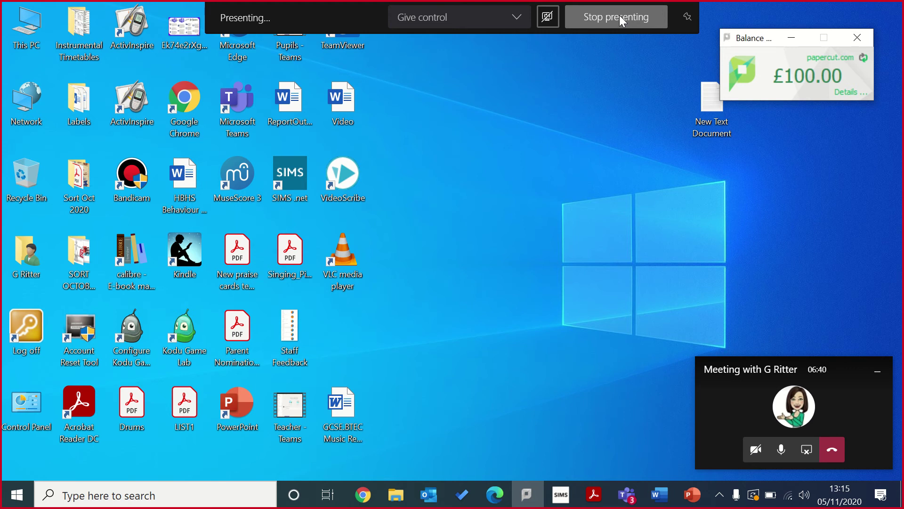
pyautogui.click(546, 23)
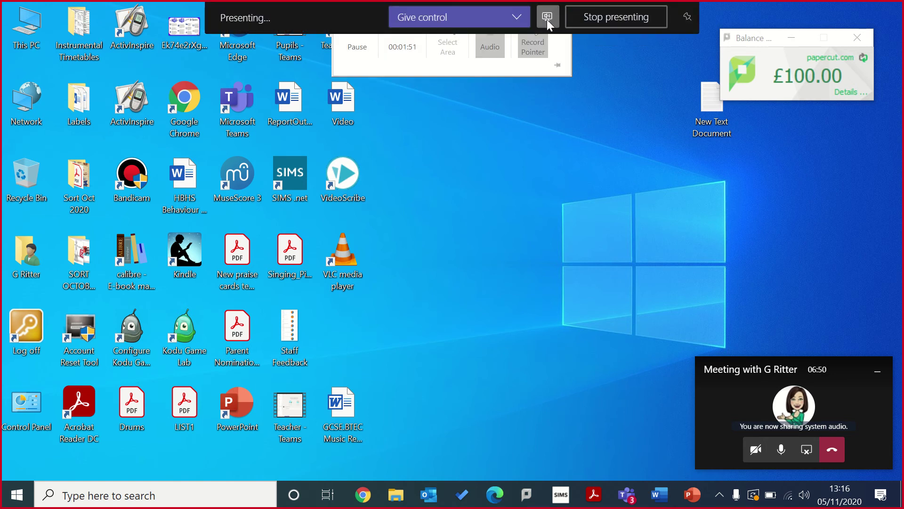
pyautogui.click(548, 21)
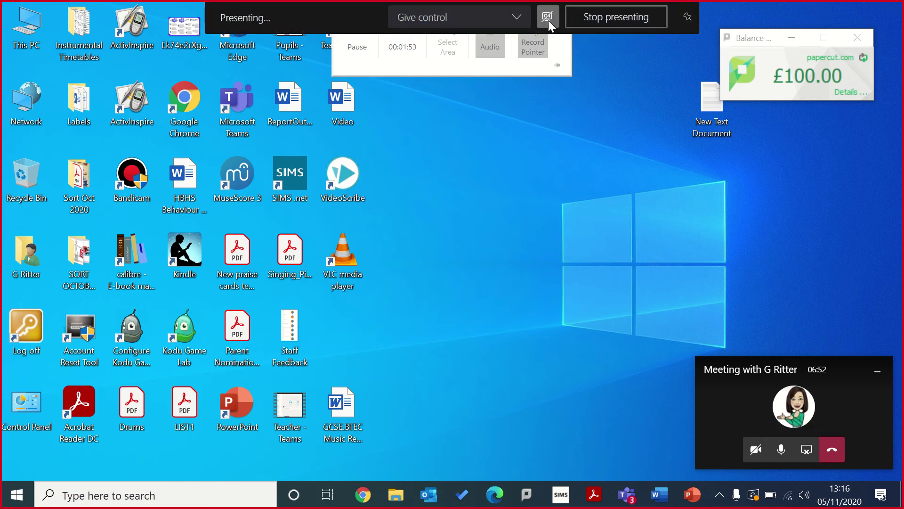
pyautogui.click(548, 21)
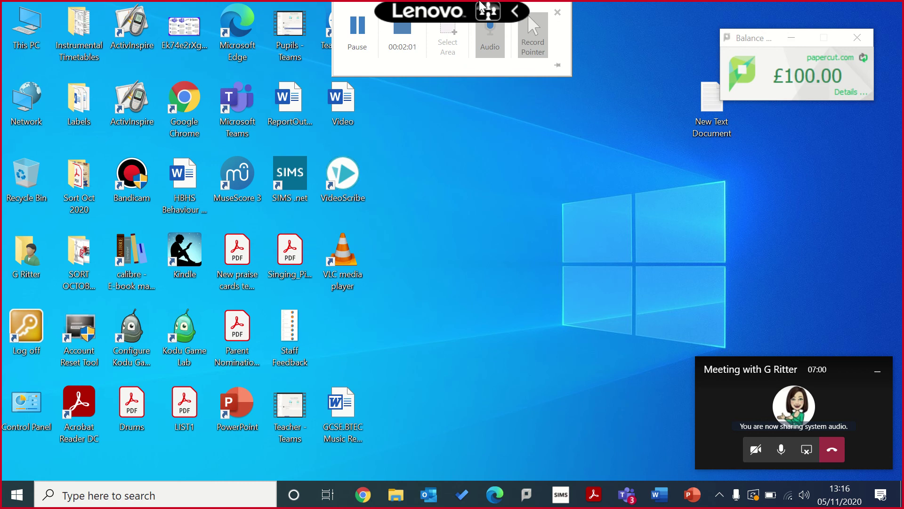
pyautogui.moveTo(548, 19)
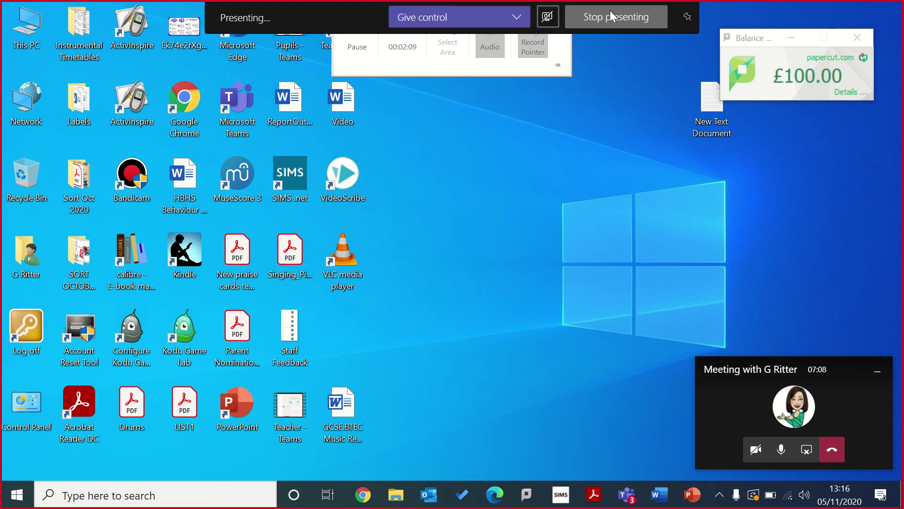
pyautogui.click(609, 11)
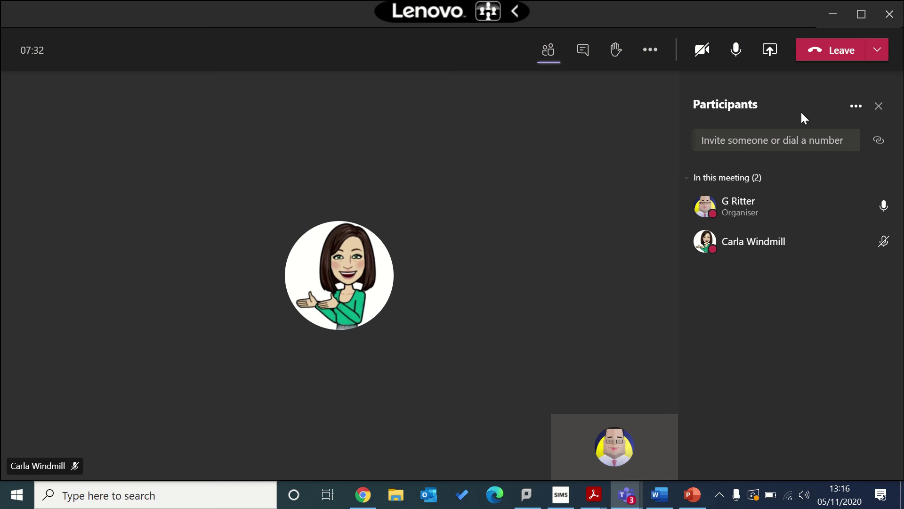
# Start recording the meeting.
pyautogui.click(650, 51)
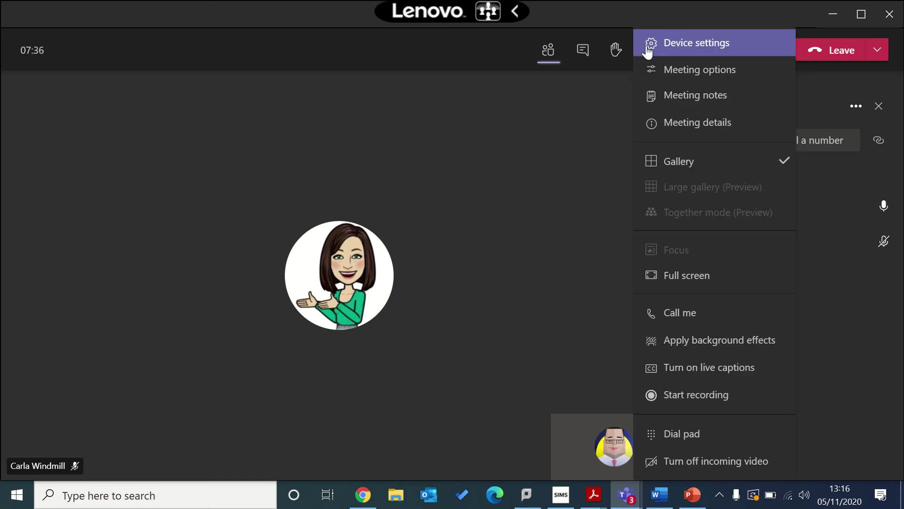
pyautogui.click(692, 395)
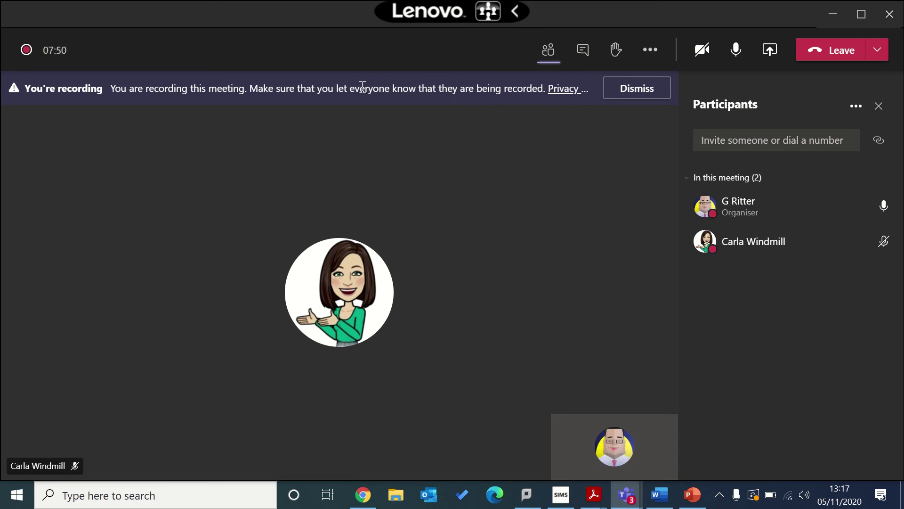
# Stop the meeting recording and open the meeting chat to find the recording.
pyautogui.click(656, 50)
pyautogui.click(690, 396)
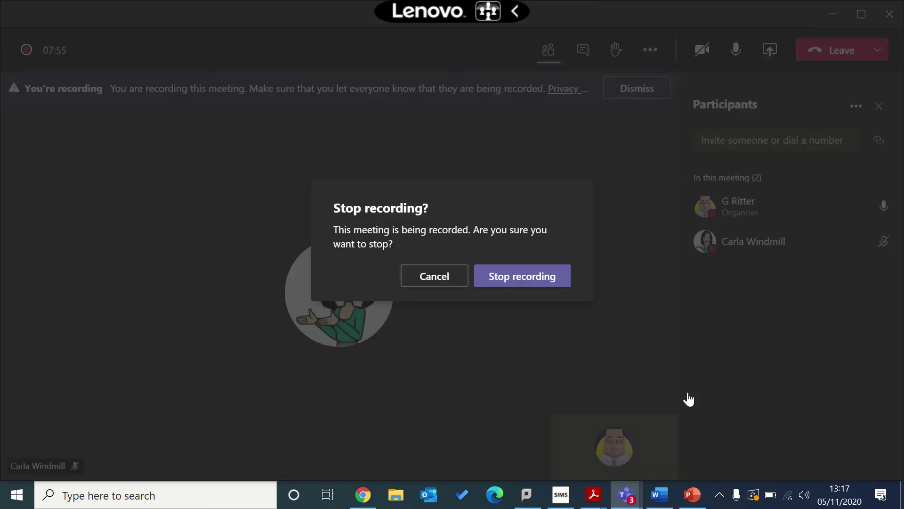
pyautogui.click(539, 284)
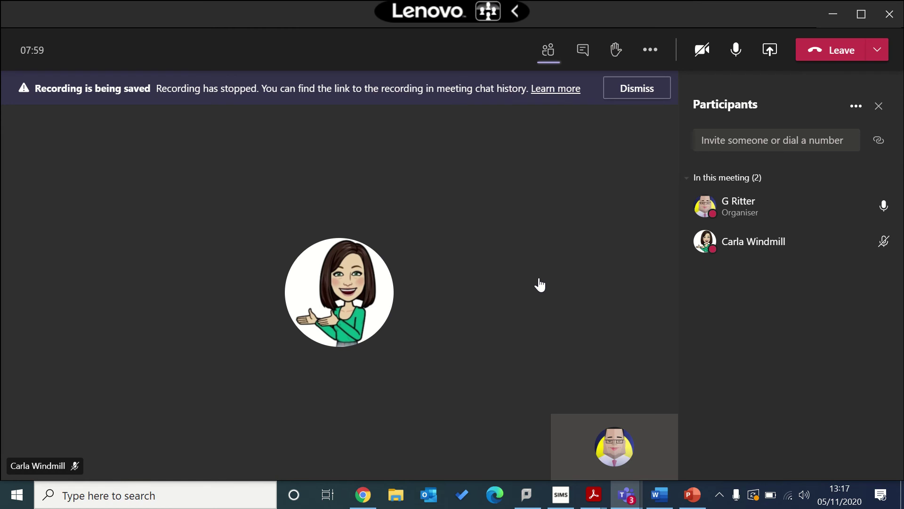
pyautogui.click(588, 60)
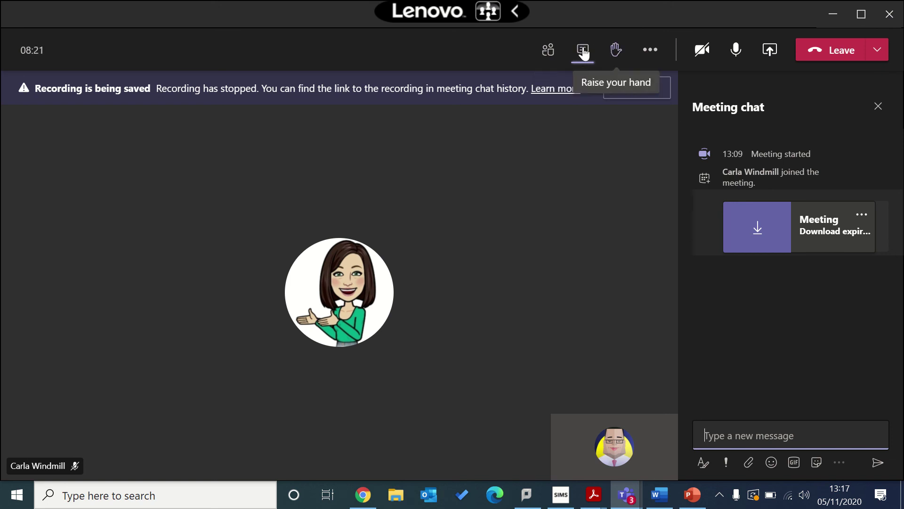
# Download the meeting's attendance list from the participants' options.
pyautogui.click(550, 53)
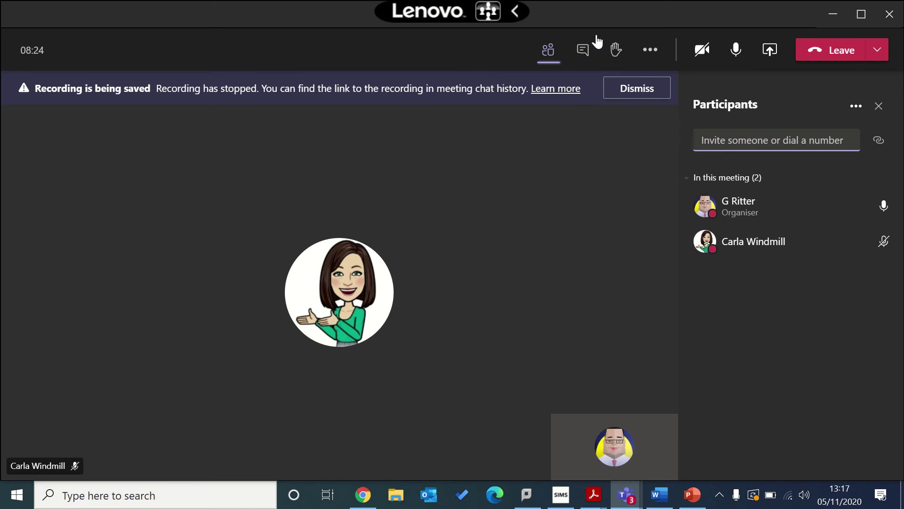
pyautogui.click(850, 109)
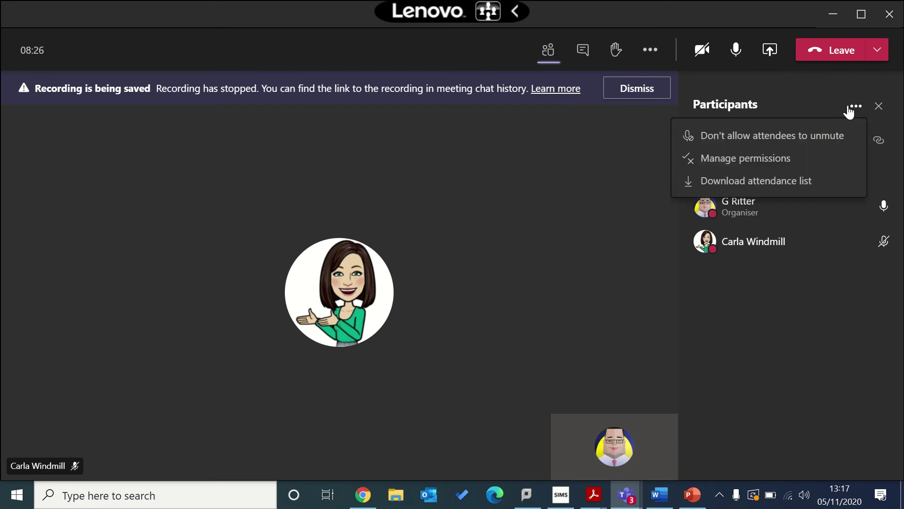
pyautogui.click(725, 188)
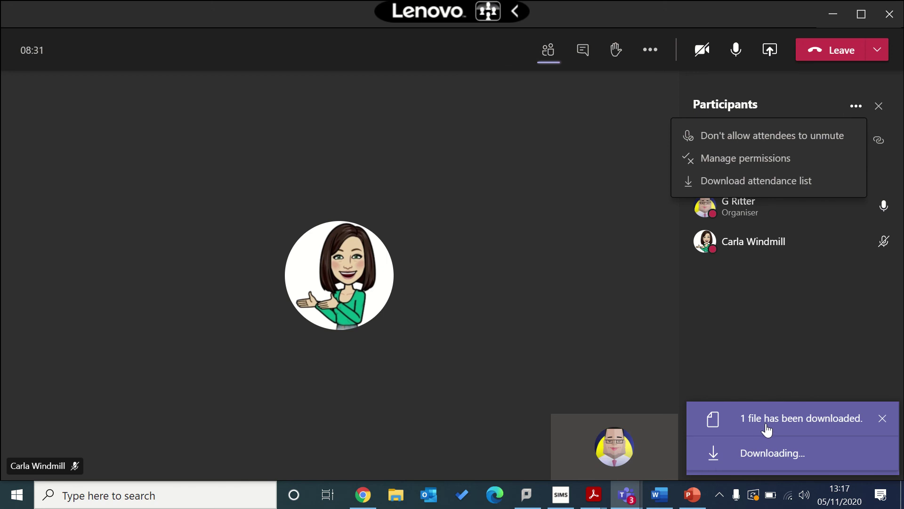
pyautogui.click(738, 350)
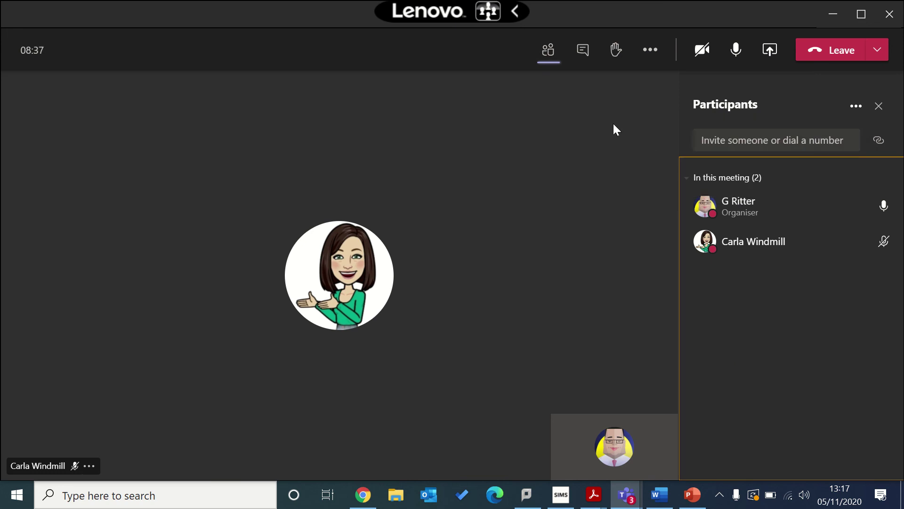
# Examine the participants' options for preventing attendees from unmuting, without applying any.
pyautogui.click(548, 49)
pyautogui.click(548, 48)
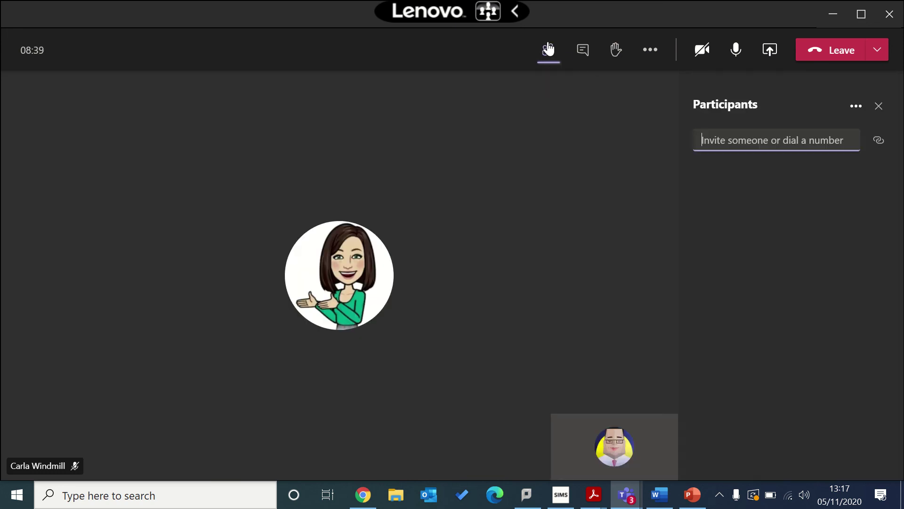
pyautogui.click(850, 107)
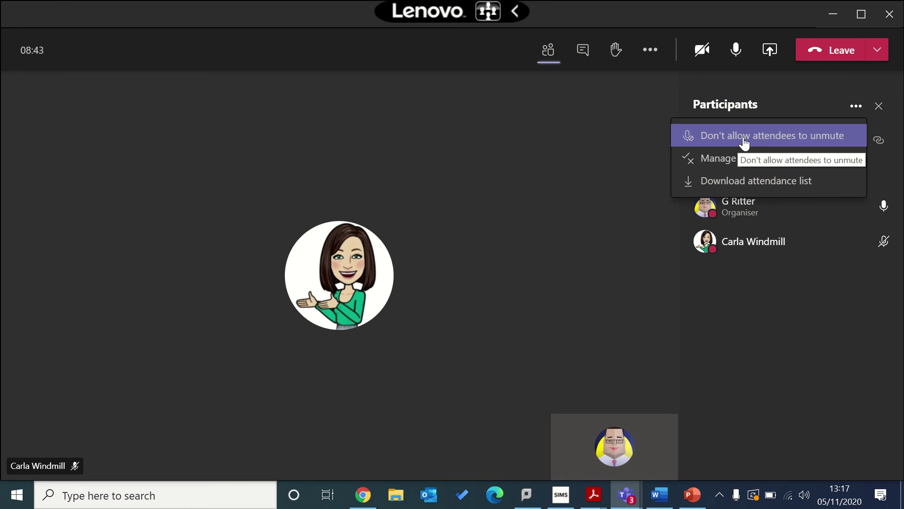
pyautogui.click(784, 276)
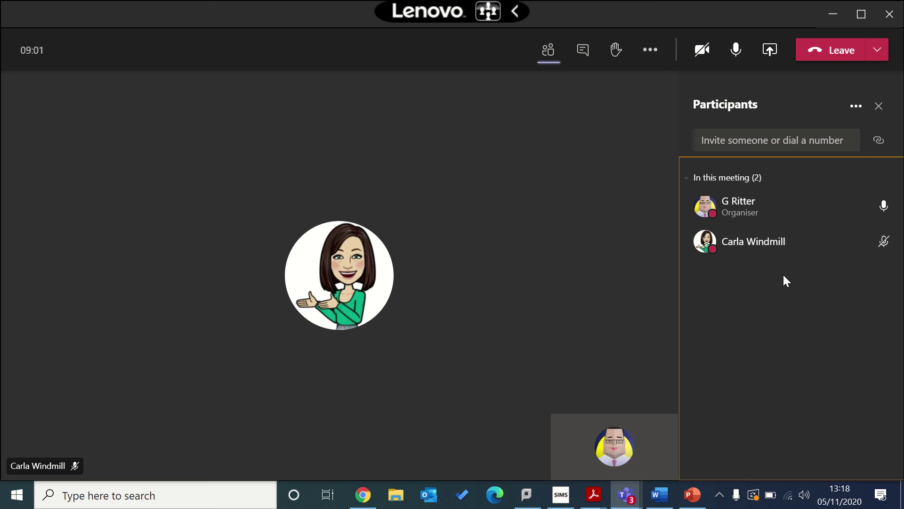
# Save the meeting options with Allow attendees to unmute on, and switch that setting off without saving.
pyautogui.click(648, 54)
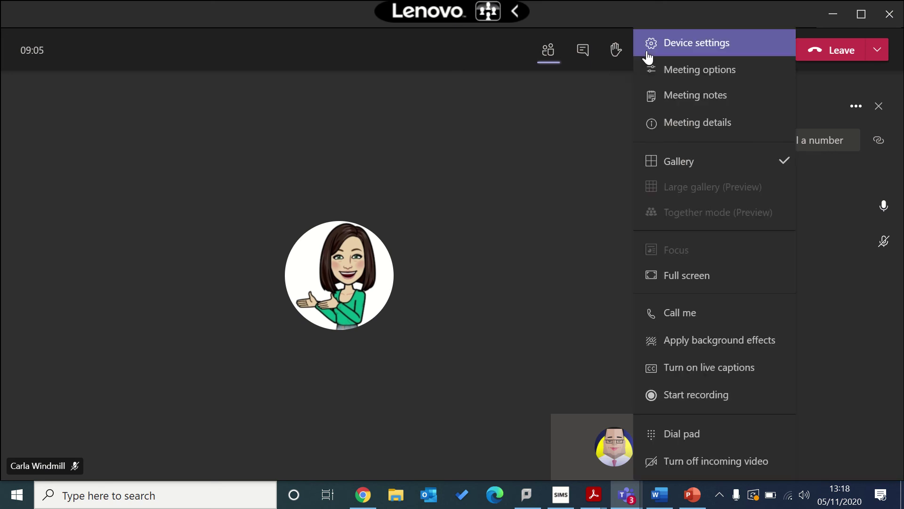
pyautogui.click(652, 70)
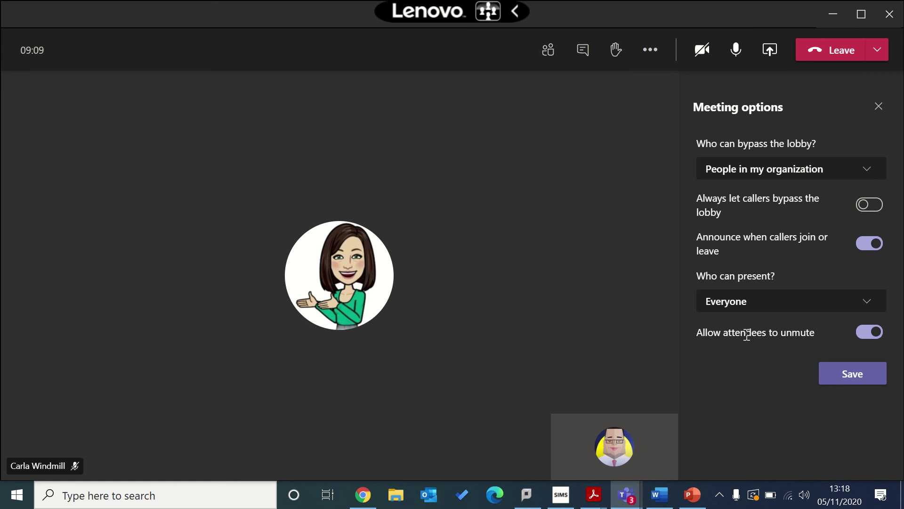
pyautogui.click(869, 335)
pyautogui.click(875, 336)
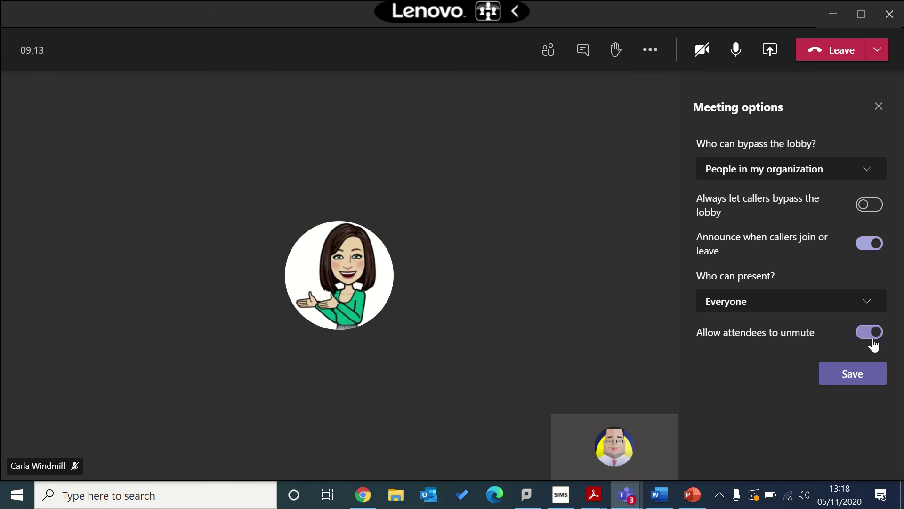
pyautogui.click(842, 376)
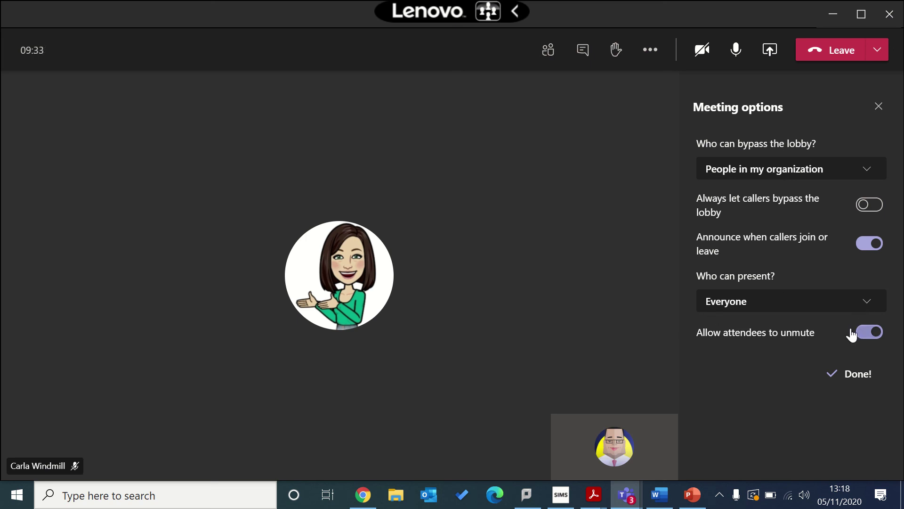
pyautogui.click(875, 334)
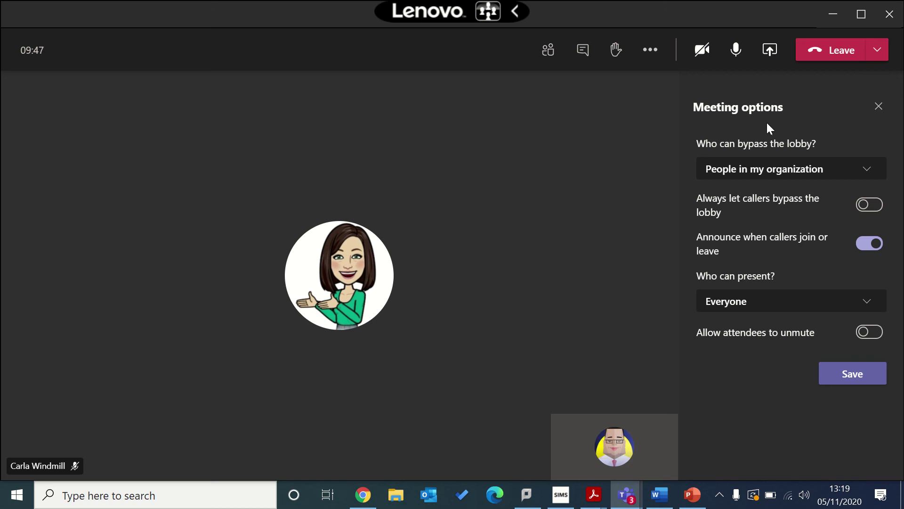
# Show the participants list and examine the options available for the second participant.
pyautogui.click(550, 50)
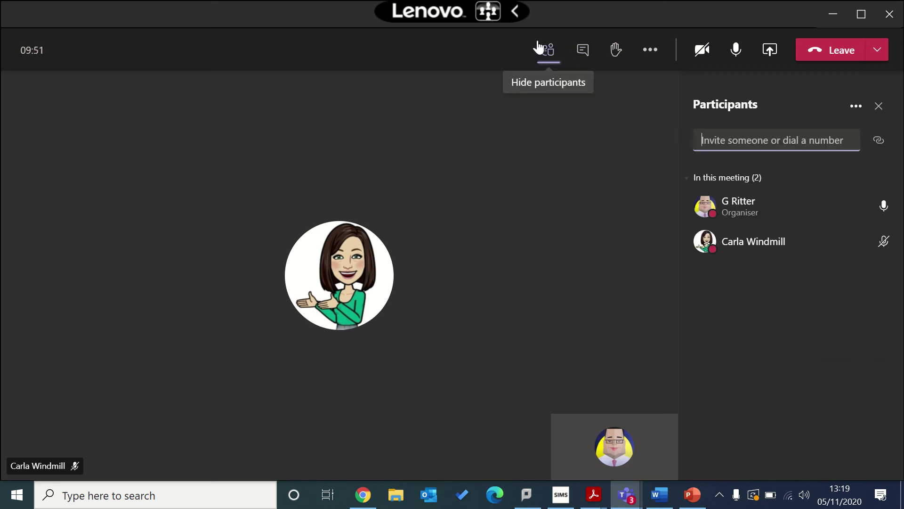
pyautogui.moveTo(877, 213)
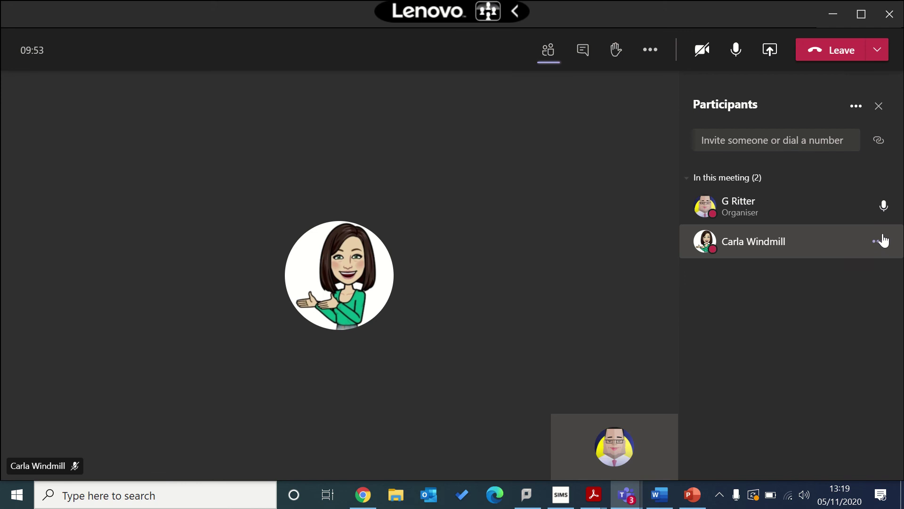
pyautogui.click(879, 240)
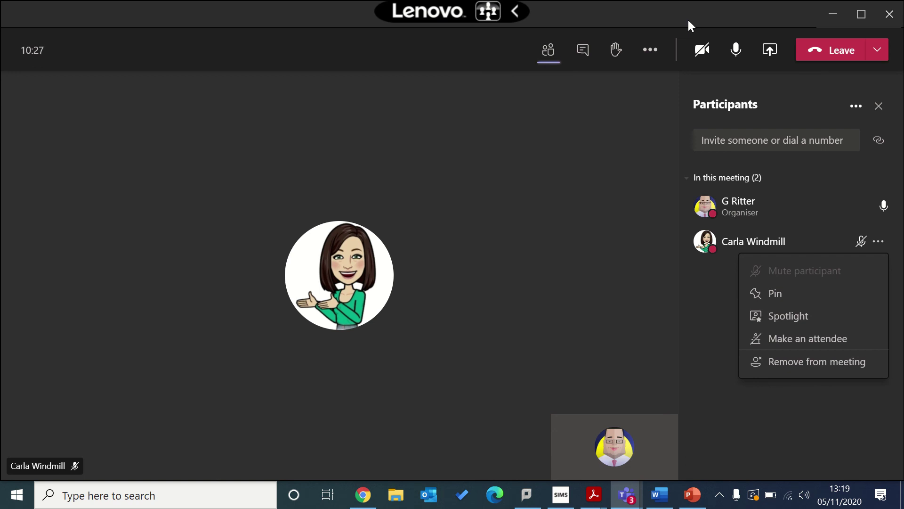
pyautogui.moveTo(523, 15)
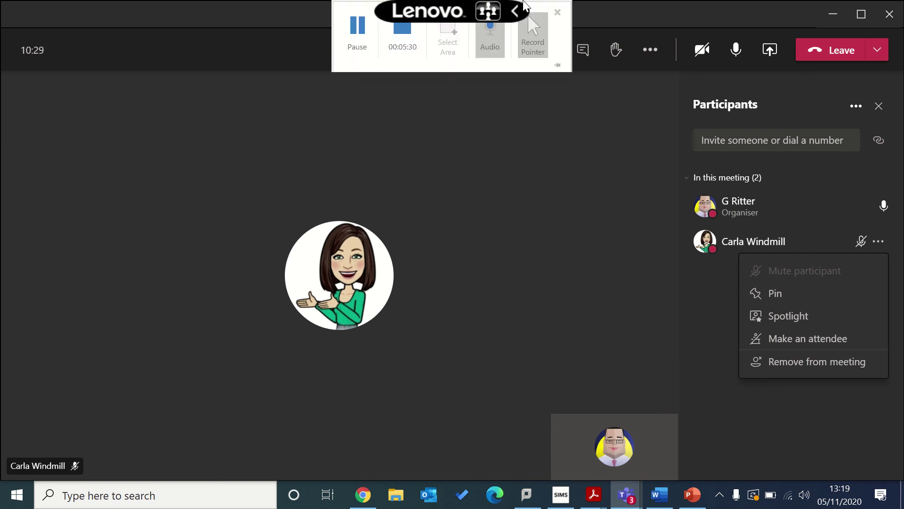